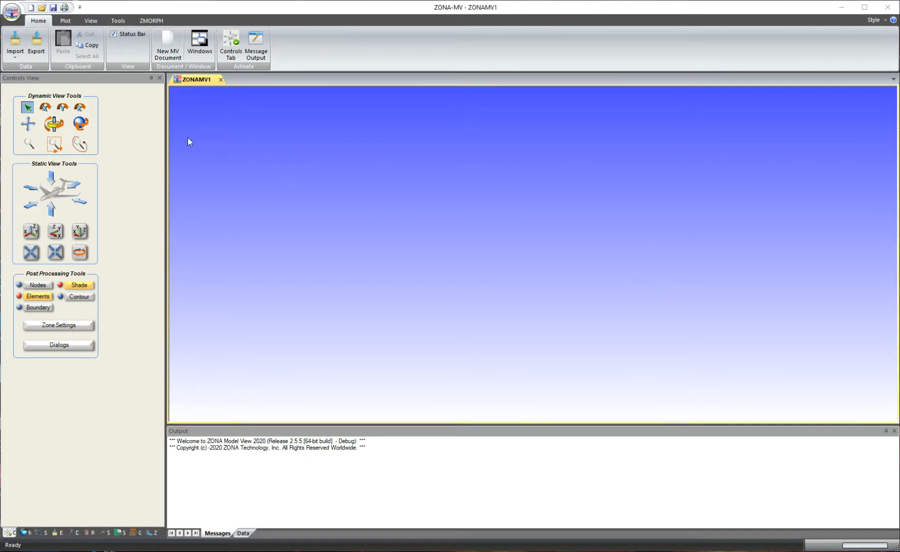
Import the Tecplot file A380-CP-080-2.PLT from the ZONAIR folder
{"action": "left_click", "coordinate": [10, 56]}
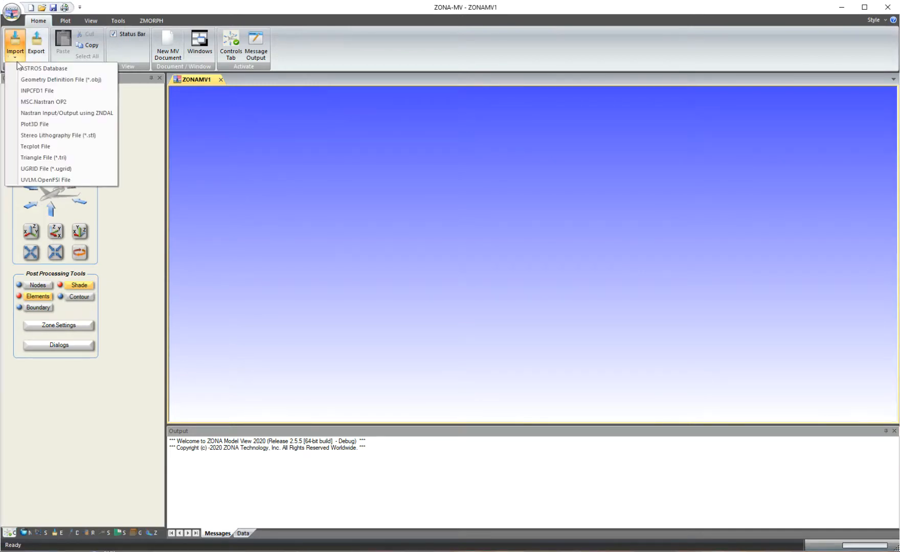
{"action": "left_click", "coordinate": [55, 145]}
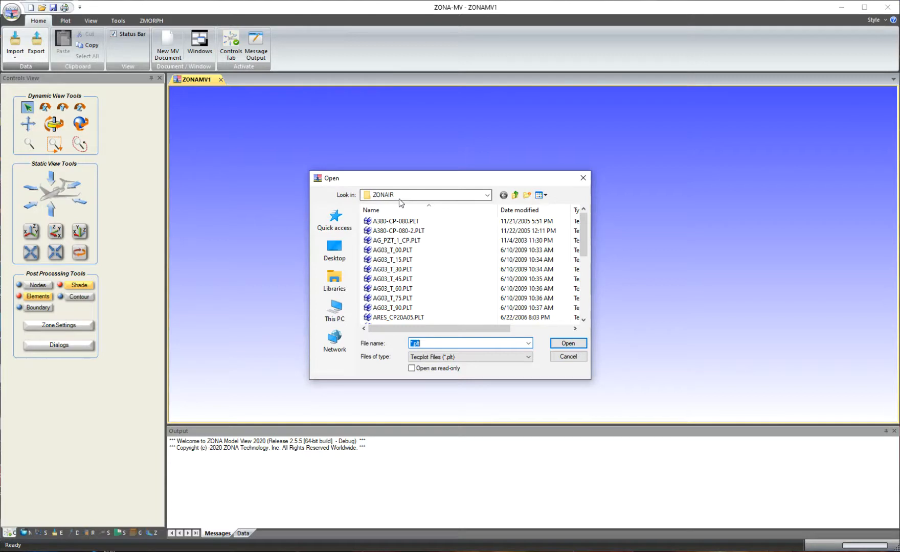
{"action": "left_click", "coordinate": [418, 234]}
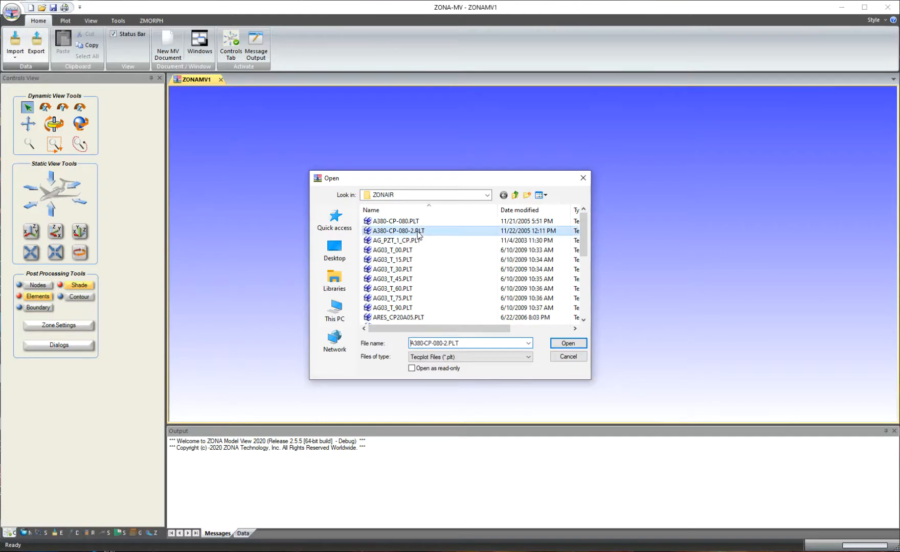
{"action": "left_click", "coordinate": [568, 345]}
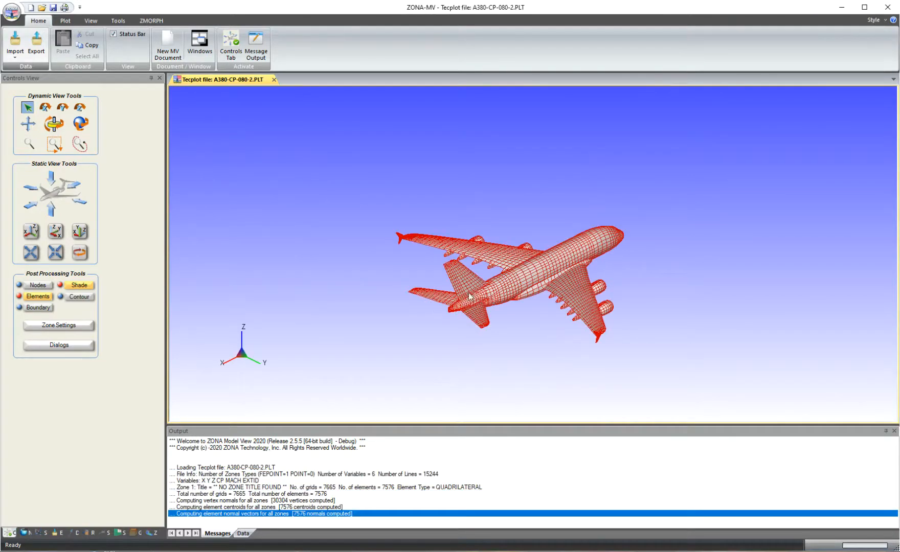
Rotate the aircraft to a front three-quarter view with its nose facing forward and turn on the contour display
{"action": "left_click", "coordinate": [80, 123]}
{"action": "left_click_drag", "start_coordinate": [620, 290], "coordinate": [466, 281]}
{"action": "left_click_drag", "start_coordinate": [322, 291], "coordinate": [340, 290]}
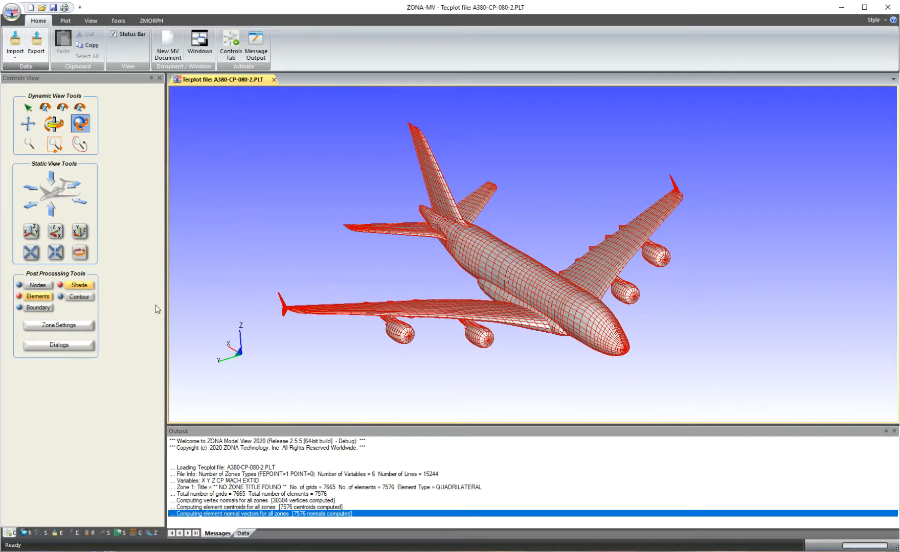
{"action": "left_click", "coordinate": [78, 296]}
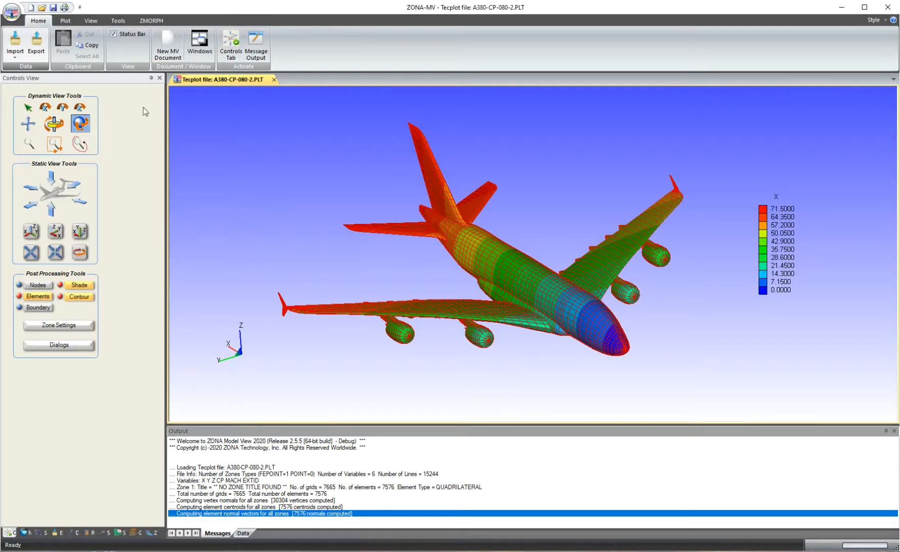
{"action": "left_click", "coordinate": [64, 21]}
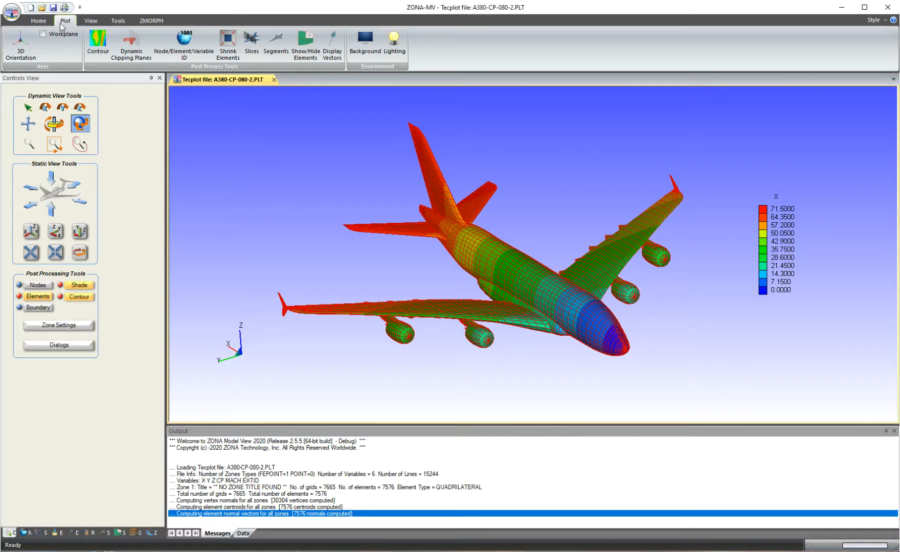
{"action": "left_click", "coordinate": [98, 42]}
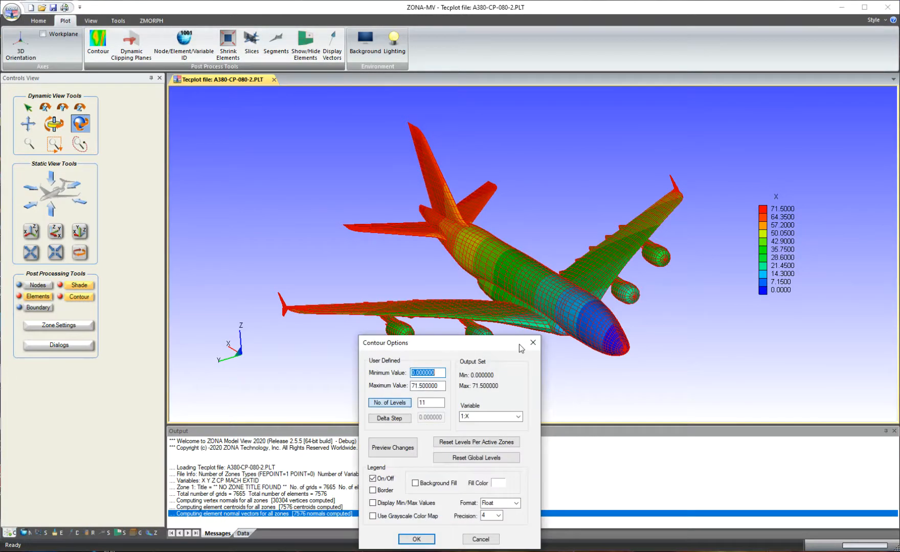
{"action": "left_click", "coordinate": [533, 343]}
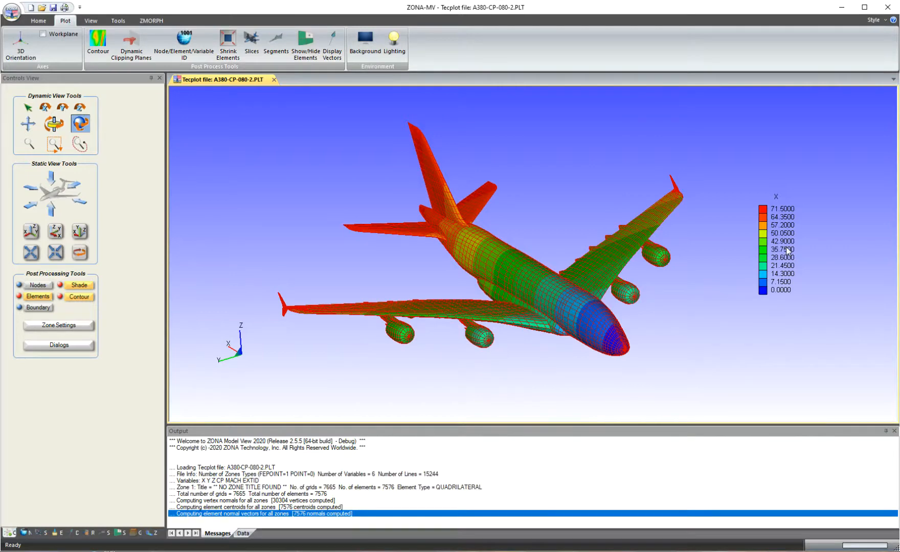
Move the contour legend to the other side of the aircraft, near its tail, and set the contour variable to 4:CP
{"action": "mouse_move", "coordinate": [781, 236]}
{"action": "left_mouse_down"}
{"action": "mouse_move", "coordinate": [823, 289]}
{"action": "mouse_move", "coordinate": [807, 243]}
{"action": "mouse_move", "coordinate": [776, 222]}
{"action": "mouse_move", "coordinate": [754, 265]}
{"action": "mouse_move", "coordinate": [297, 281]}
{"action": "mouse_move", "coordinate": [223, 184]}
{"action": "left_mouse_up"}
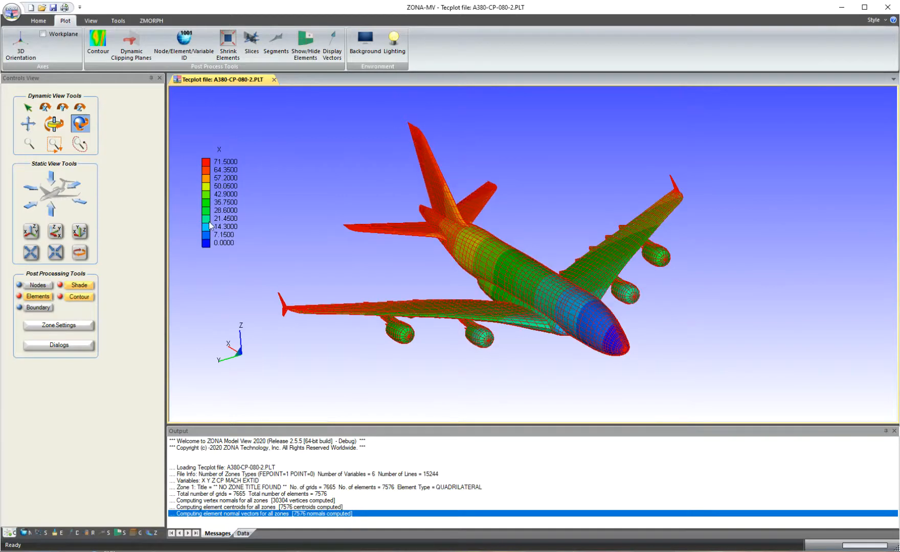
{"action": "double_click", "coordinate": [228, 194]}
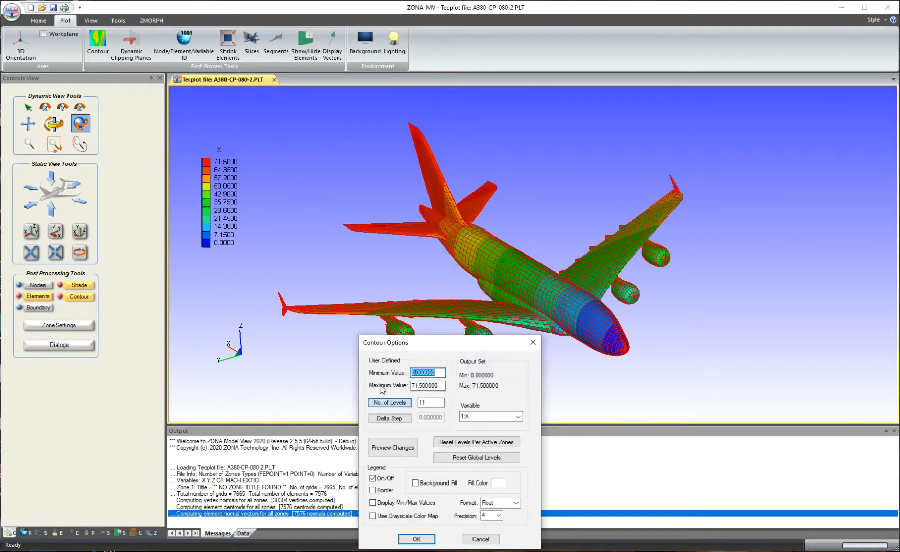
{"action": "left_click_drag", "start_coordinate": [458, 342], "coordinate": [113, 281]}
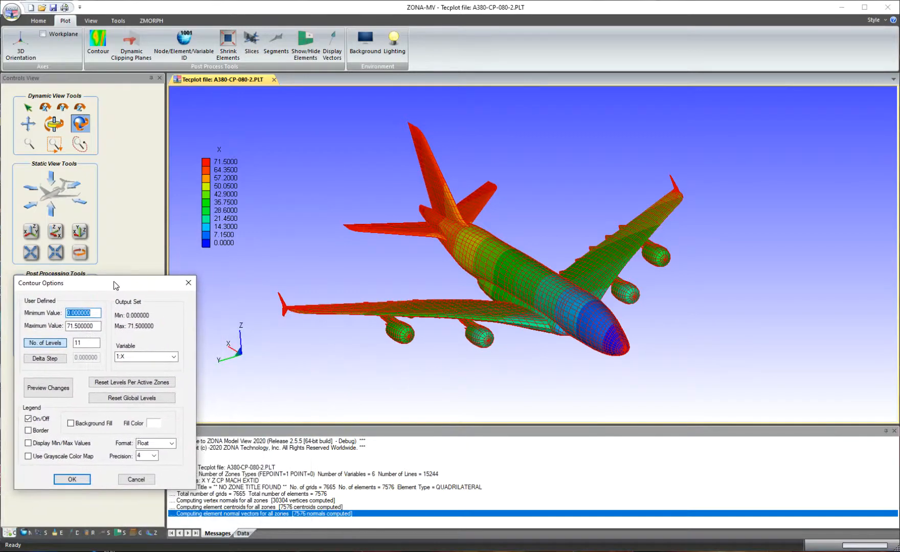
{"action": "left_click", "coordinate": [174, 357]}
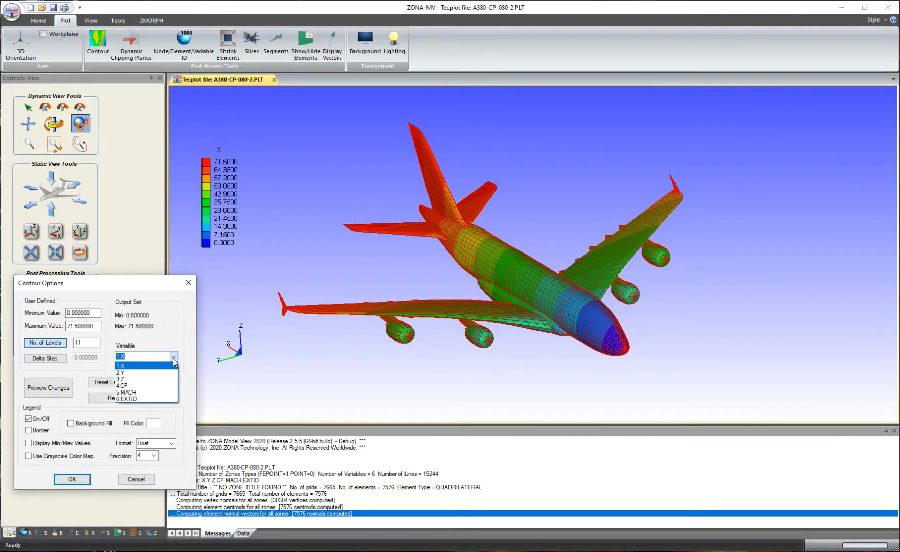
{"action": "left_click", "coordinate": [152, 386]}
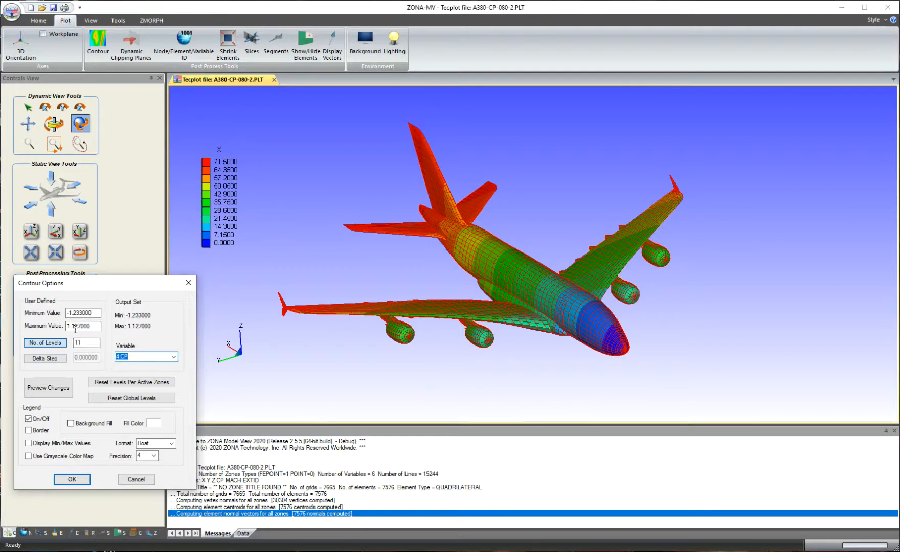
Set the number of contour levels to 21, preview the CP contour and accept the contour options
{"action": "left_click", "coordinate": [79, 344]}
{"action": "key", "text": "BackSpace"}
{"action": "type", "text": "2"}
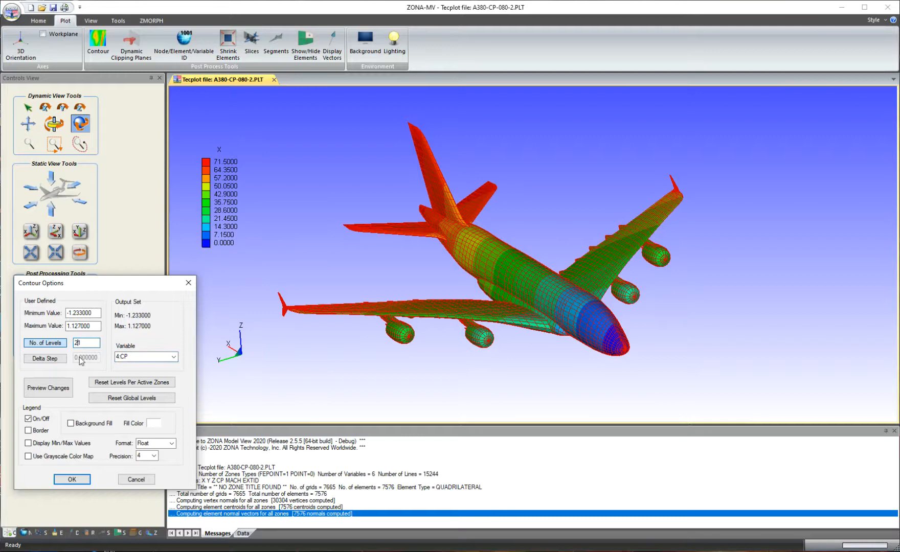
{"action": "left_click", "coordinate": [58, 391]}
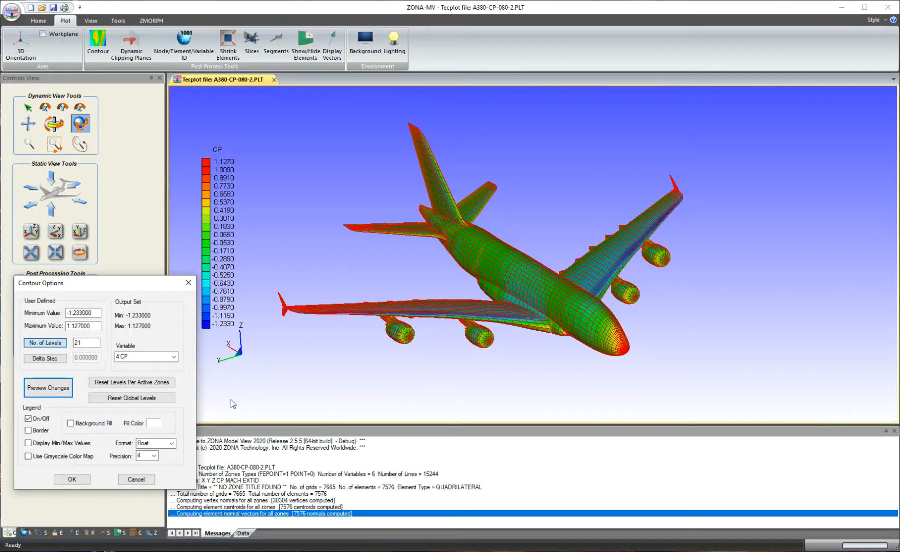
{"action": "left_click", "coordinate": [72, 479]}
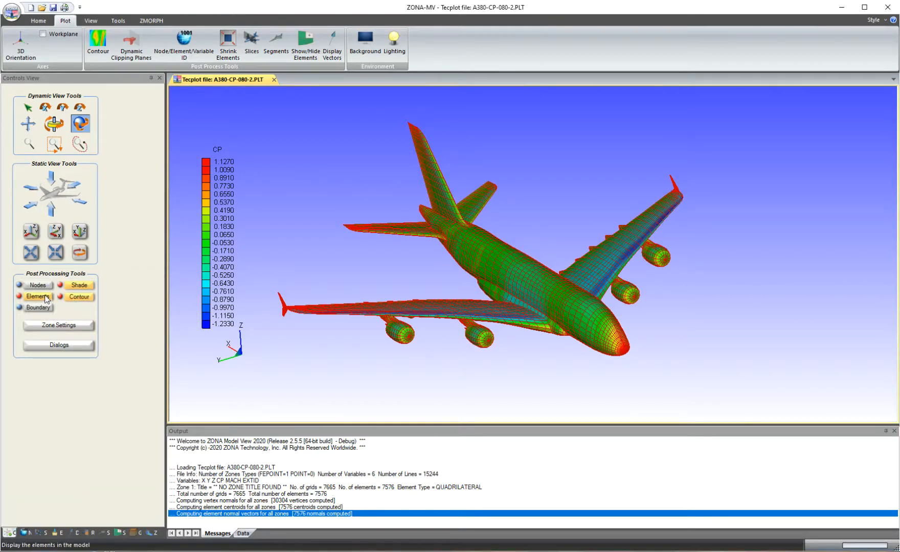
Hide the element mesh lines and rotate the aircraft to inspect the CP contours on the wings and fuselage
{"action": "left_click", "coordinate": [46, 297]}
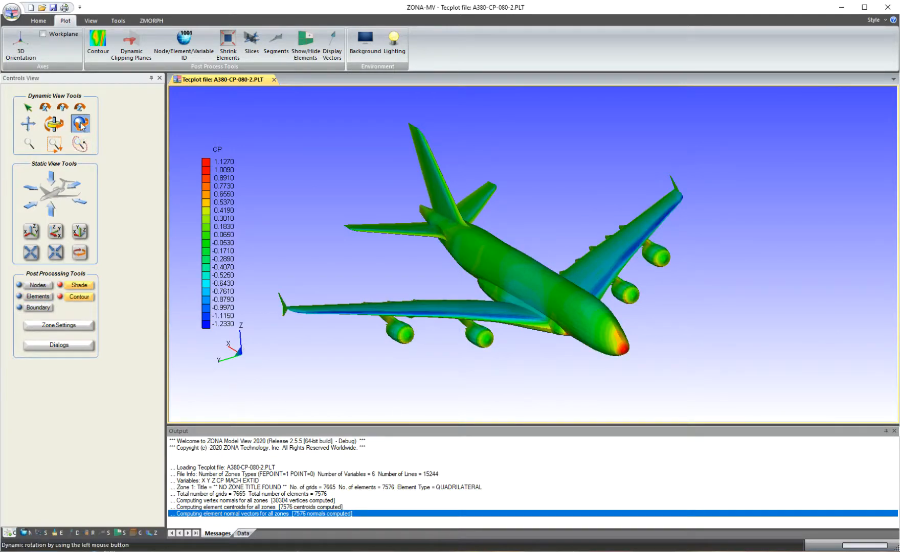
{"action": "mouse_move", "coordinate": [450, 303]}
{"action": "left_mouse_down"}
{"action": "mouse_move", "coordinate": [515, 230]}
{"action": "mouse_move", "coordinate": [536, 327]}
{"action": "mouse_move", "coordinate": [573, 343]}
{"action": "left_mouse_up"}
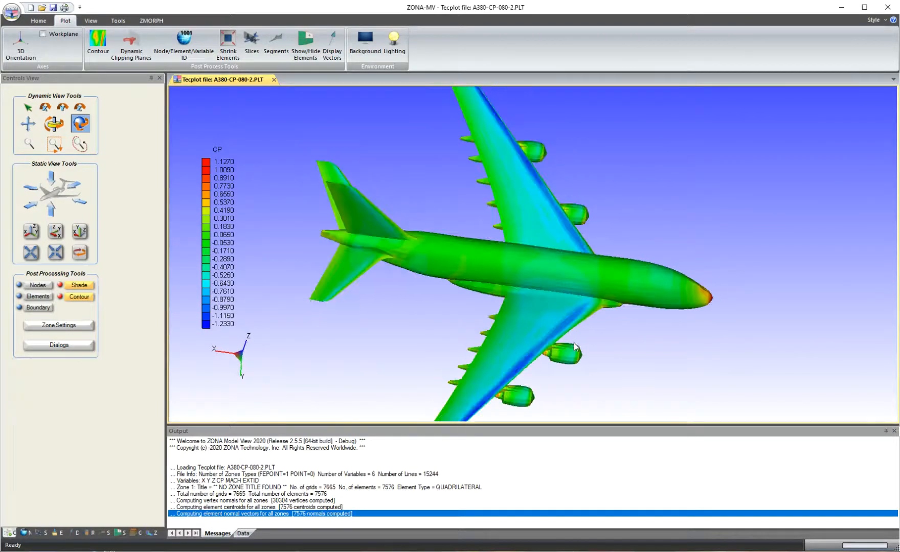
{"action": "mouse_move", "coordinate": [625, 358]}
{"action": "left_mouse_down"}
{"action": "mouse_move", "coordinate": [600, 340]}
{"action": "mouse_move", "coordinate": [577, 371]}
{"action": "mouse_move", "coordinate": [588, 376]}
{"action": "mouse_move", "coordinate": [580, 375]}
{"action": "left_mouse_up"}
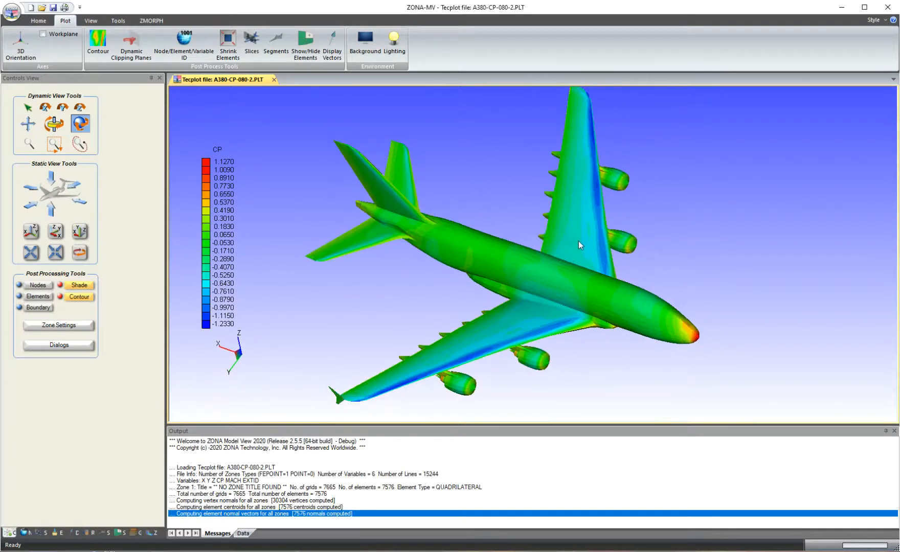
{"action": "left_click_drag", "start_coordinate": [598, 206], "coordinate": [583, 312]}
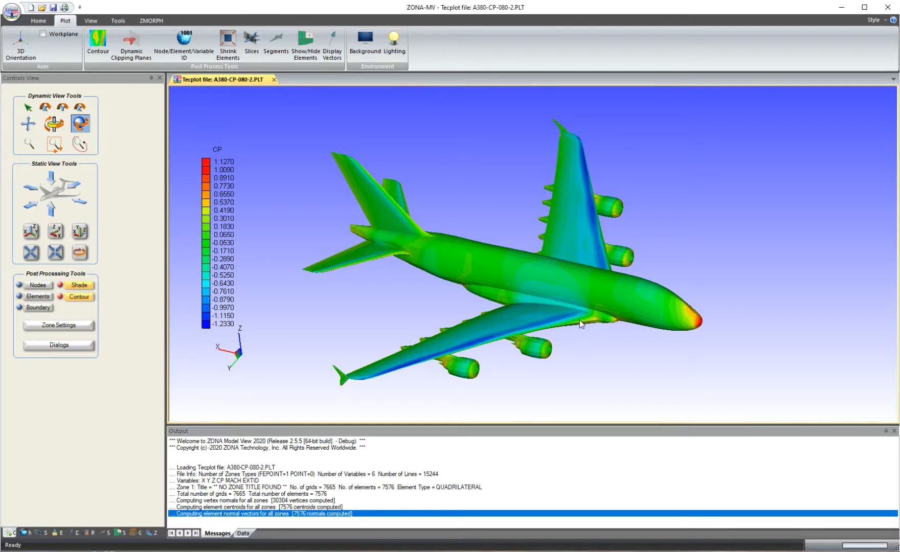
Shift the contour legend slightly upward, set the contour range from -1 to 1 and preview it
{"action": "left_click_drag", "start_coordinate": [215, 212], "coordinate": [214, 199]}
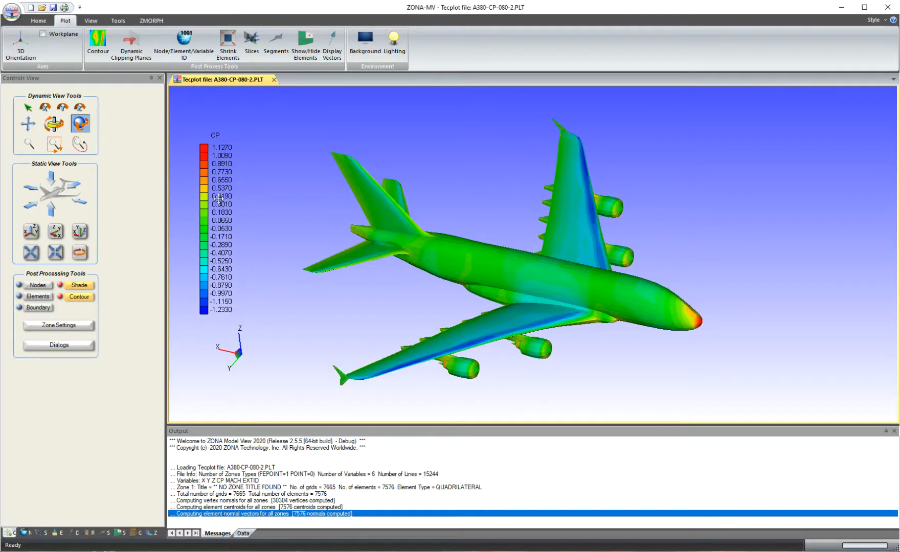
{"action": "double_click", "coordinate": [214, 199]}
{"action": "left_click_drag", "start_coordinate": [434, 351], "coordinate": [125, 248]}
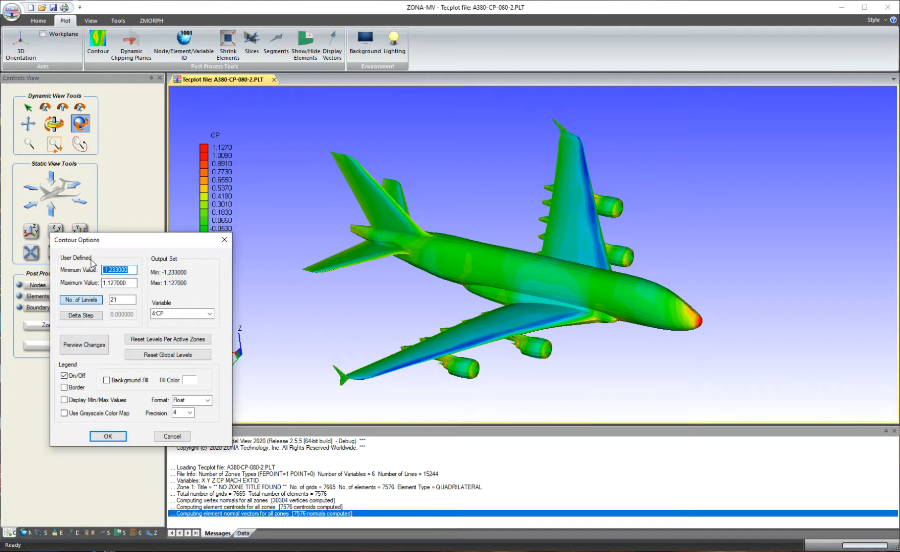
{"action": "type", "text": "-1"}
{"action": "key", "text": "Tab"}
{"action": "type", "text": "1"}
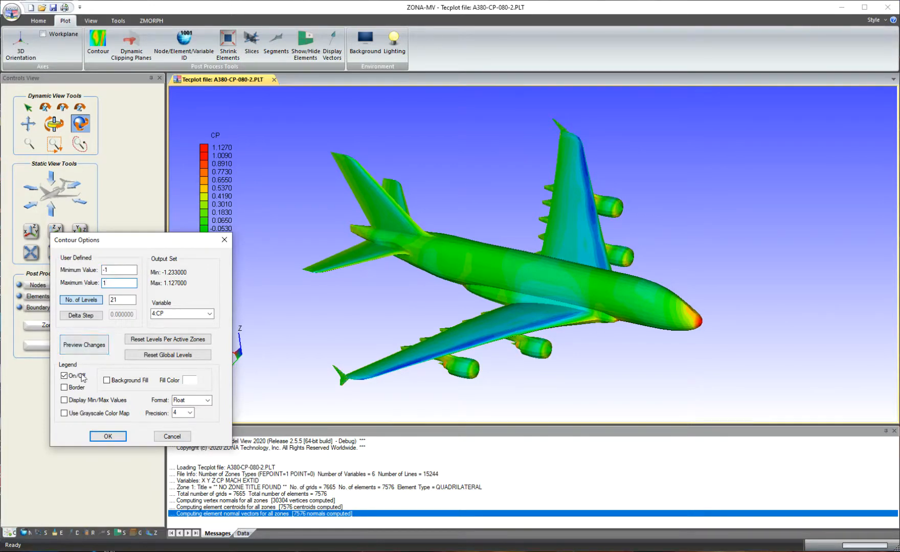
{"action": "left_click", "coordinate": [85, 345]}
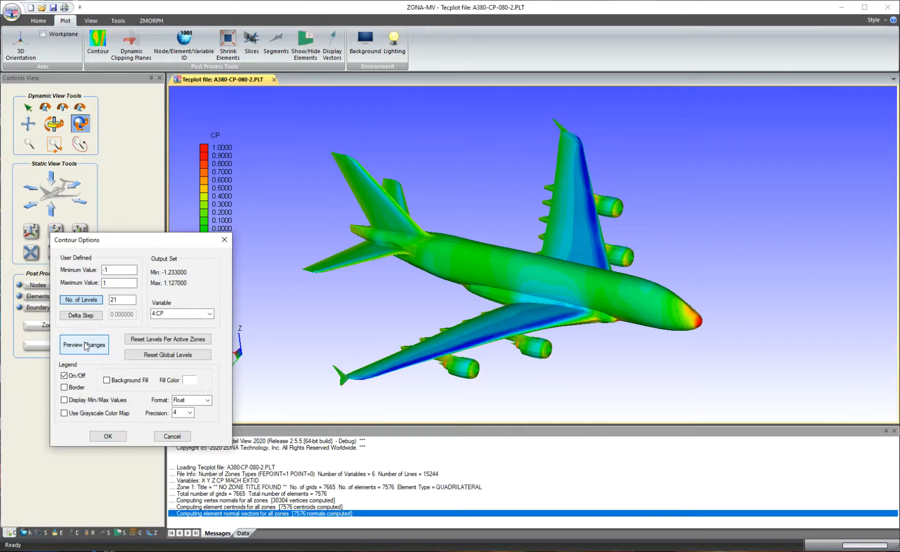
Move the contour options clear of the legend and set the legend's number precision to 1
{"action": "left_click_drag", "start_coordinate": [166, 242], "coordinate": [119, 212]}
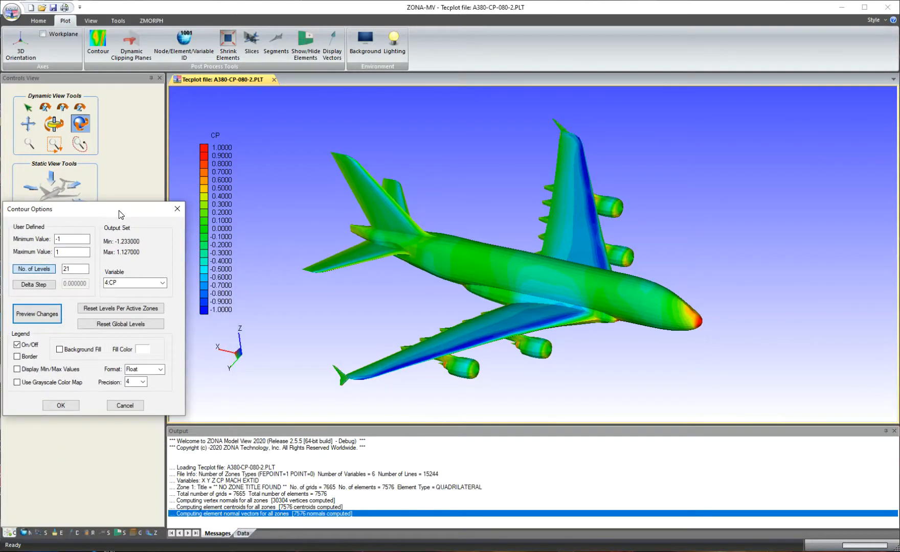
{"action": "left_click", "coordinate": [143, 382]}
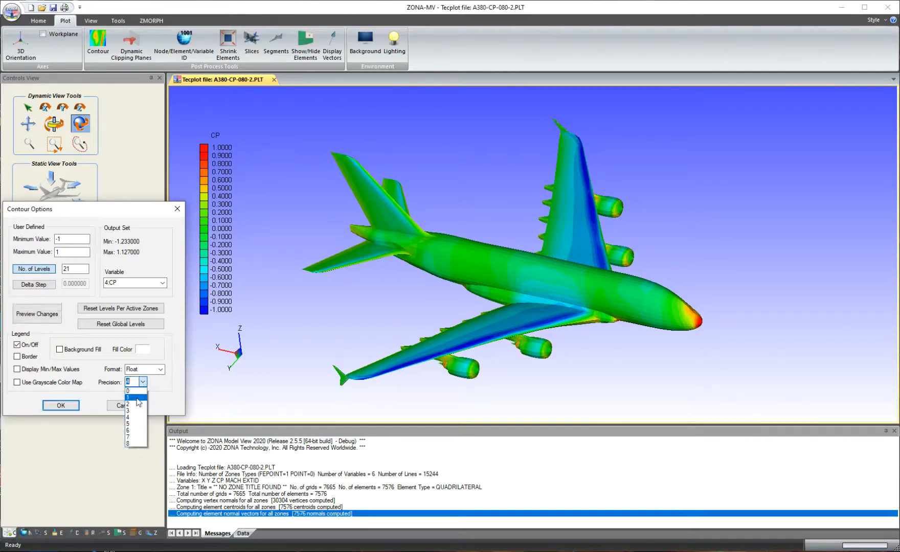
{"action": "left_click", "coordinate": [134, 398]}
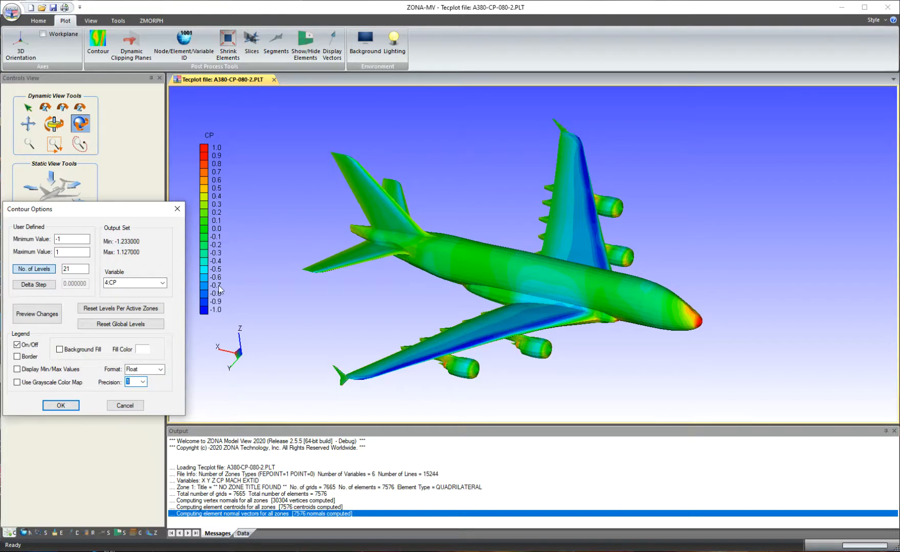
Try a teal background fill on the contour legend and turn the fill off again
{"action": "left_click", "coordinate": [86, 350]}
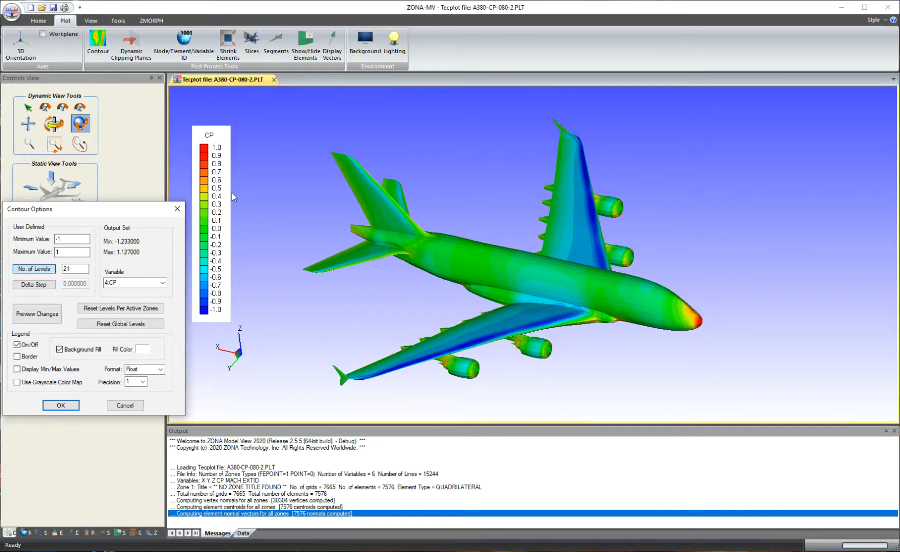
{"action": "left_click", "coordinate": [143, 350]}
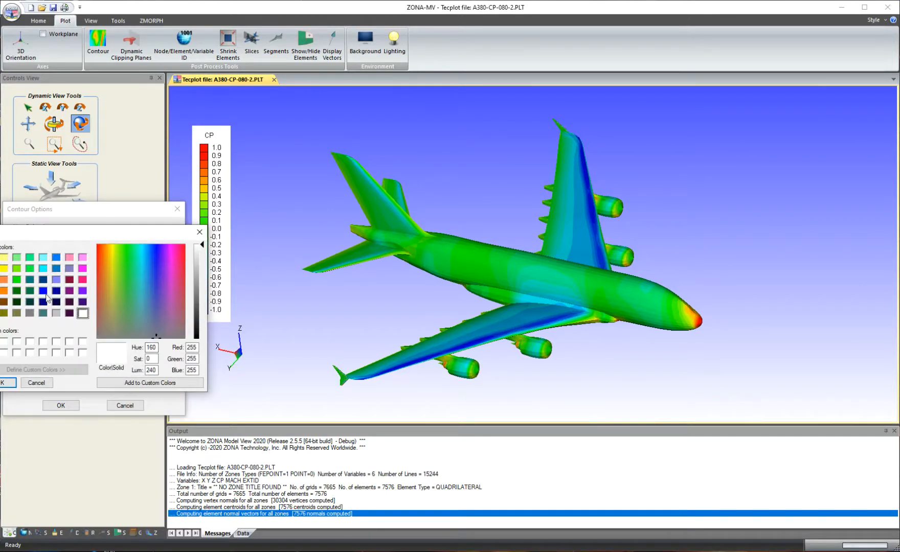
{"action": "left_click", "coordinate": [30, 279]}
{"action": "left_click", "coordinate": [9, 382]}
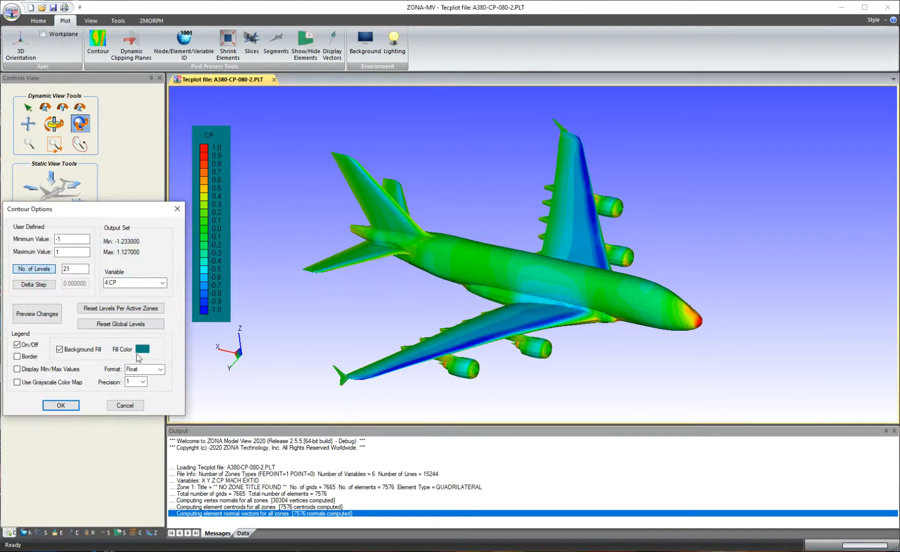
{"action": "left_click", "coordinate": [83, 353]}
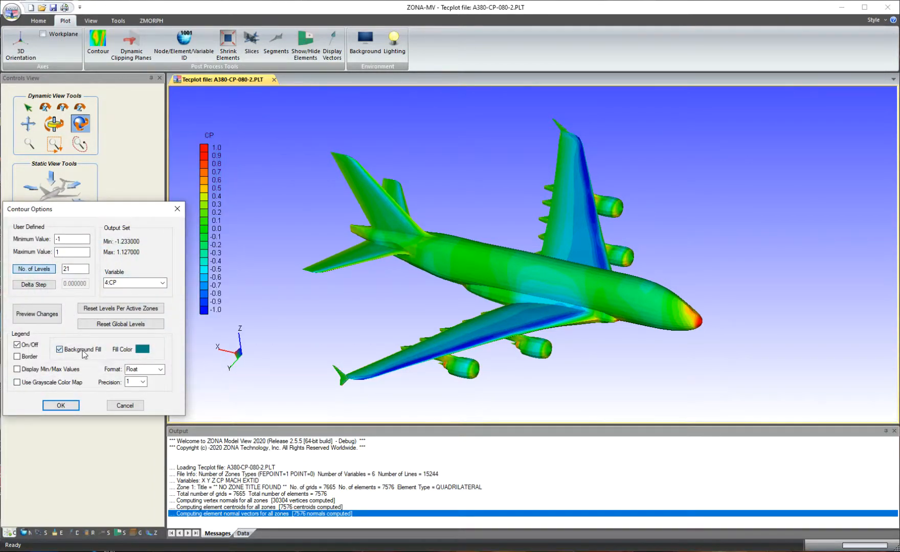
Turn on the legend's border, its min/max values and the grayscale color map
{"action": "left_click", "coordinate": [31, 357]}
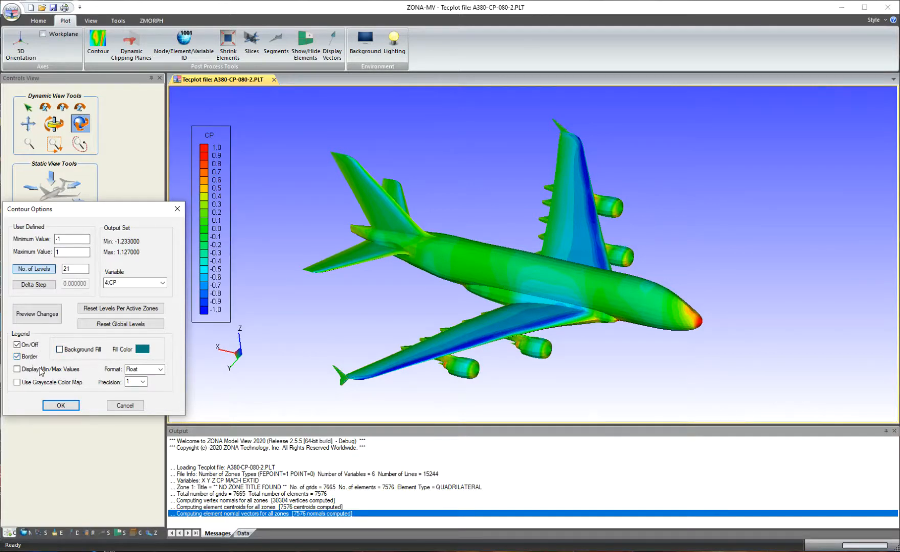
{"action": "left_click", "coordinate": [38, 369]}
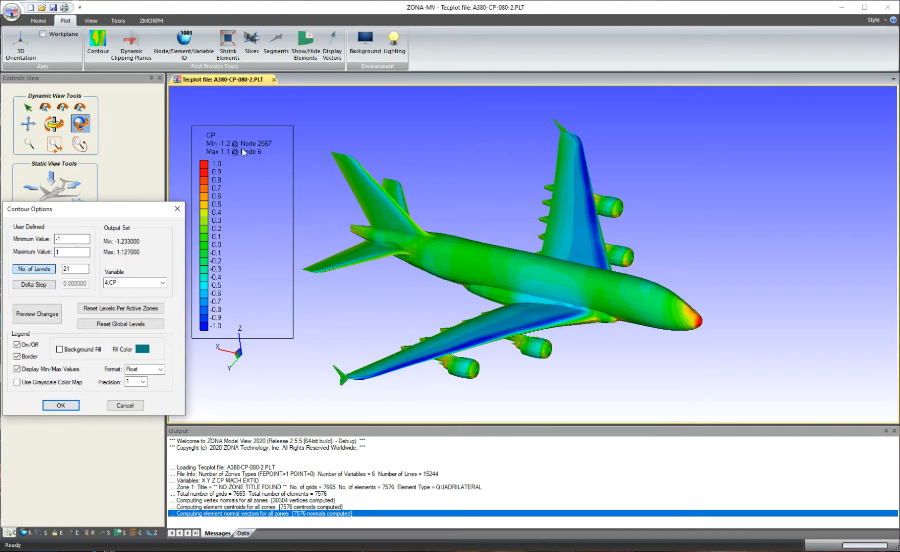
{"action": "left_click", "coordinate": [48, 383]}
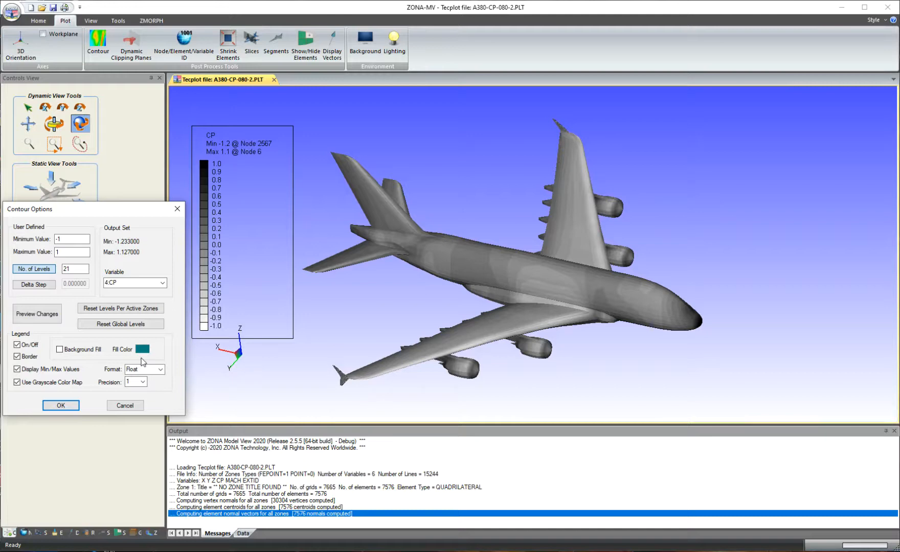
Turn off the grayscale color map, accept the contour options and place the legend ahead of the aircraft's nose
{"action": "left_click", "coordinate": [63, 383]}
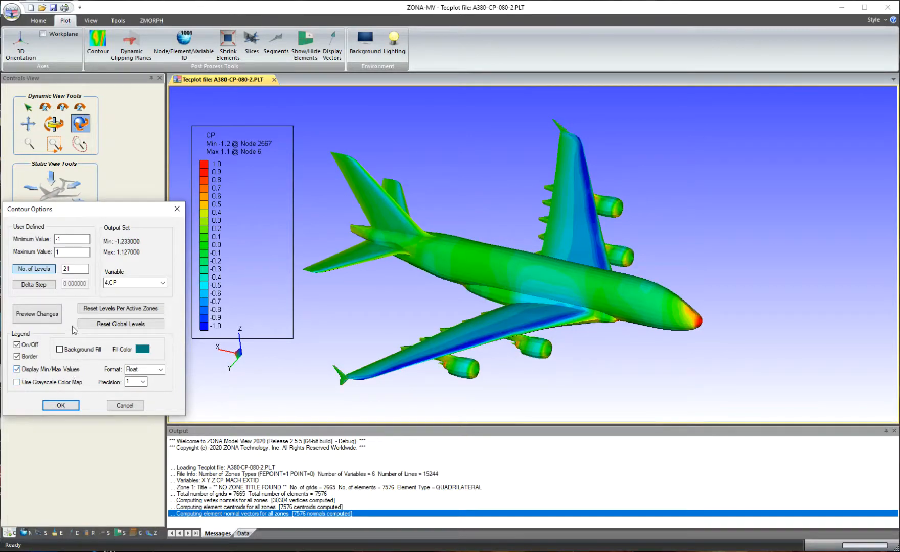
{"action": "left_click", "coordinate": [61, 406]}
{"action": "left_click_drag", "start_coordinate": [234, 147], "coordinate": [800, 140]}
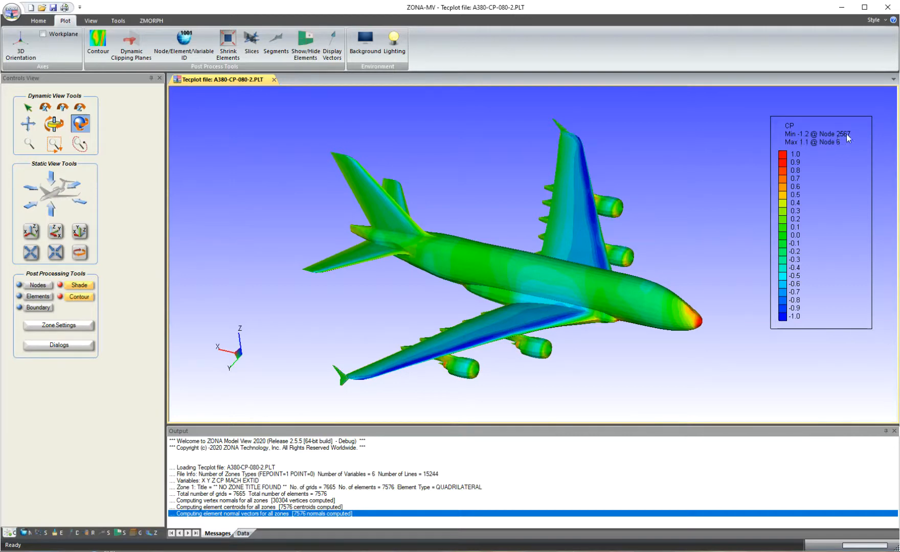
Show only node 2567, the minimum CP location, by its external ID and examine it near the wingtip
{"action": "left_click_drag", "start_coordinate": [418, 320], "coordinate": [568, 286]}
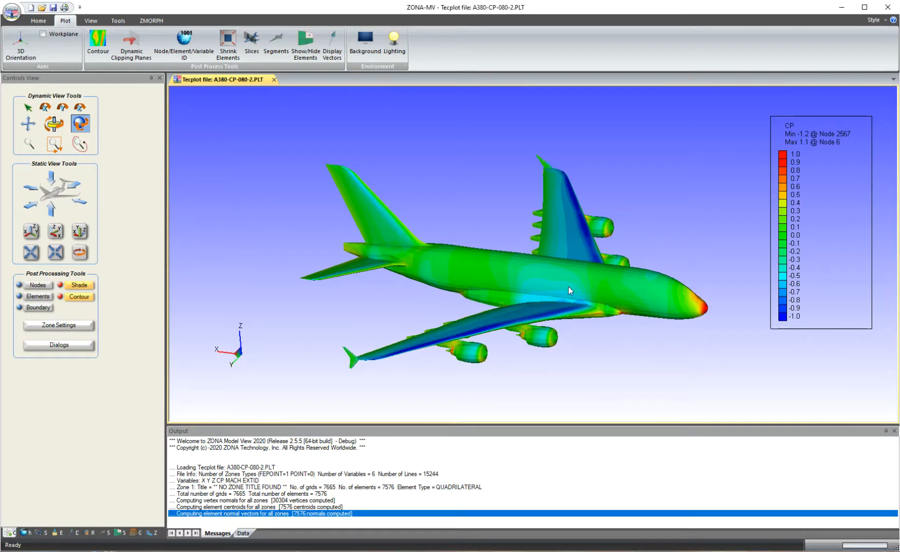
{"action": "left_click", "coordinate": [24, 534]}
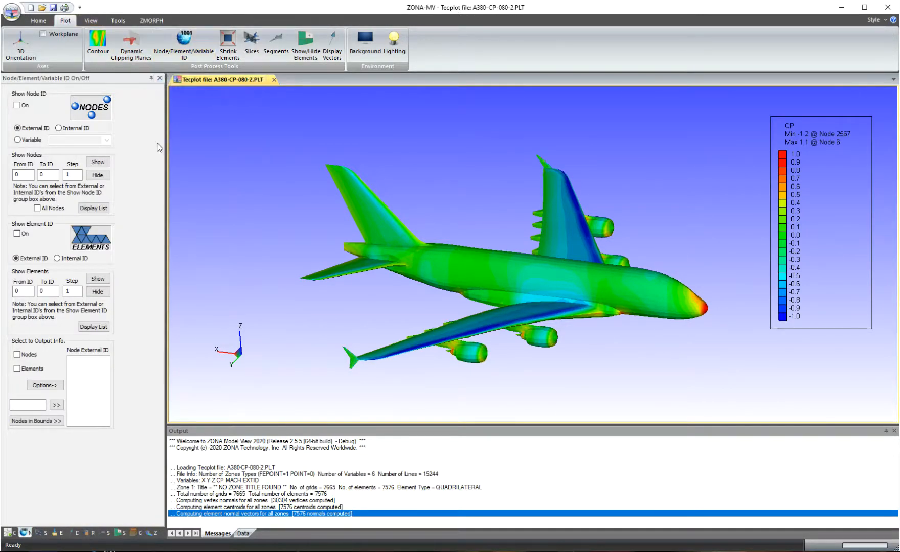
{"action": "double_click", "coordinate": [23, 175]}
{"action": "type", "text": "2567"}
{"action": "key", "text": "Tab"}
{"action": "type", "text": "2567"}
{"action": "left_click", "coordinate": [97, 162]}
{"action": "left_click_drag", "start_coordinate": [424, 357], "coordinate": [420, 374]}
{"action": "middle_click_drag", "start_coordinate": [420, 374], "coordinate": [455, 313]}
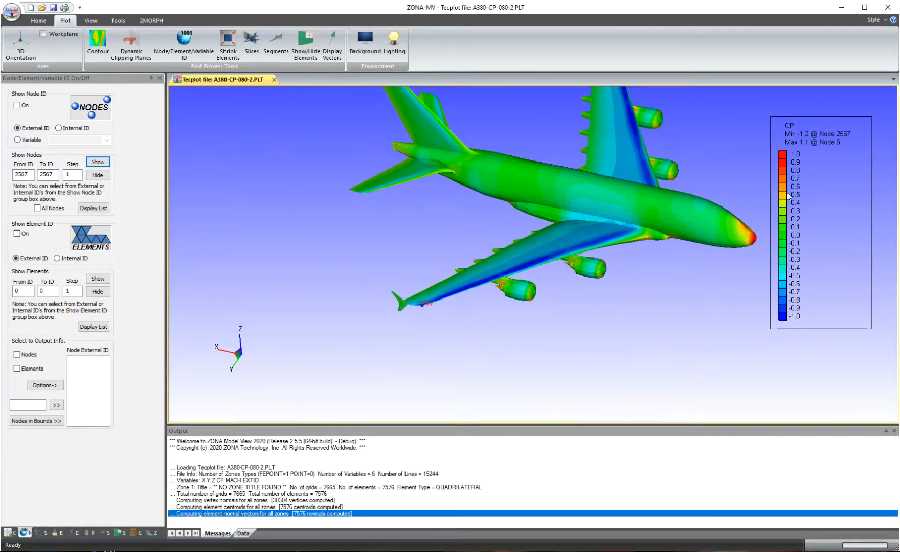
{"action": "scroll", "coordinate": [419, 307], "scroll_direction": "up", "scroll_amount": 5}
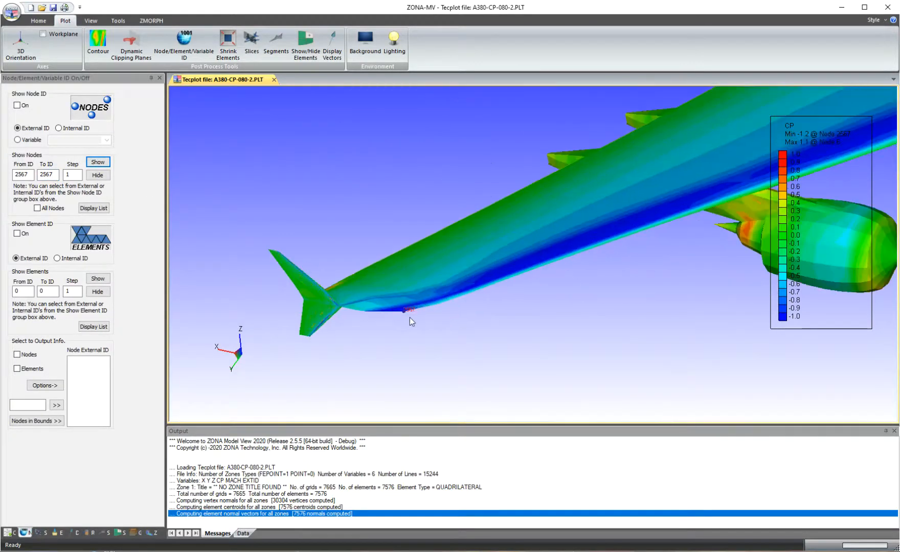
{"action": "left_click_drag", "start_coordinate": [412, 320], "coordinate": [414, 332]}
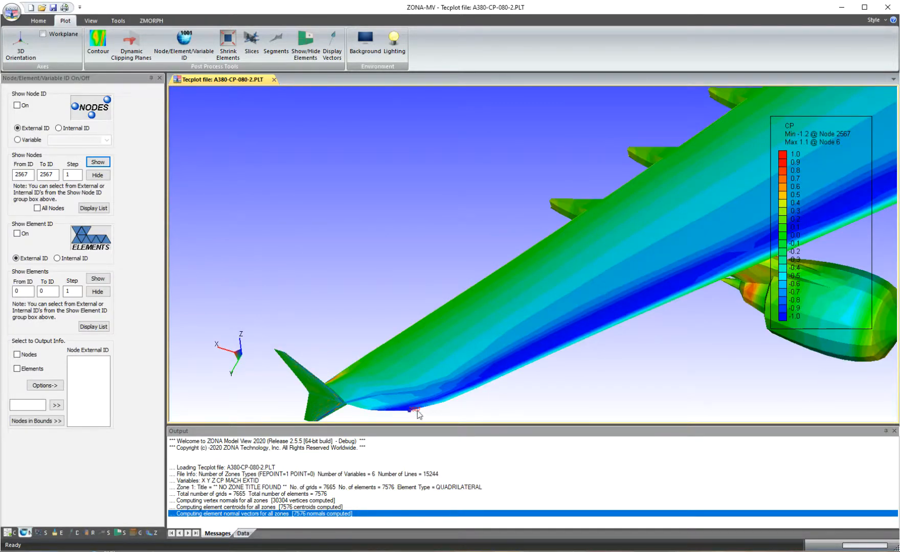
{"action": "scroll", "coordinate": [449, 378], "scroll_direction": "down", "scroll_amount": 8}
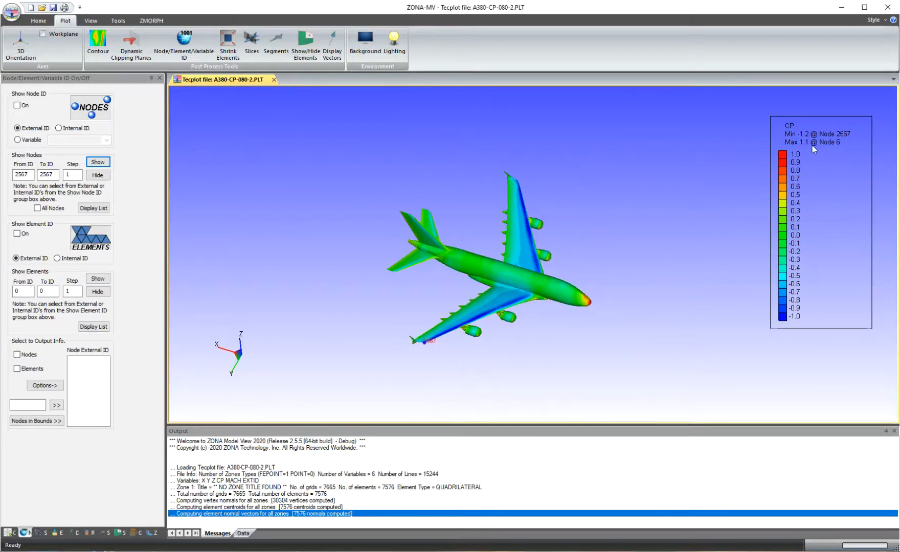
Set the node range from 6 to 6, show that maximum CP node and inspect it at the nose
{"action": "left_click_drag", "start_coordinate": [31, 175], "coordinate": [9, 175]}
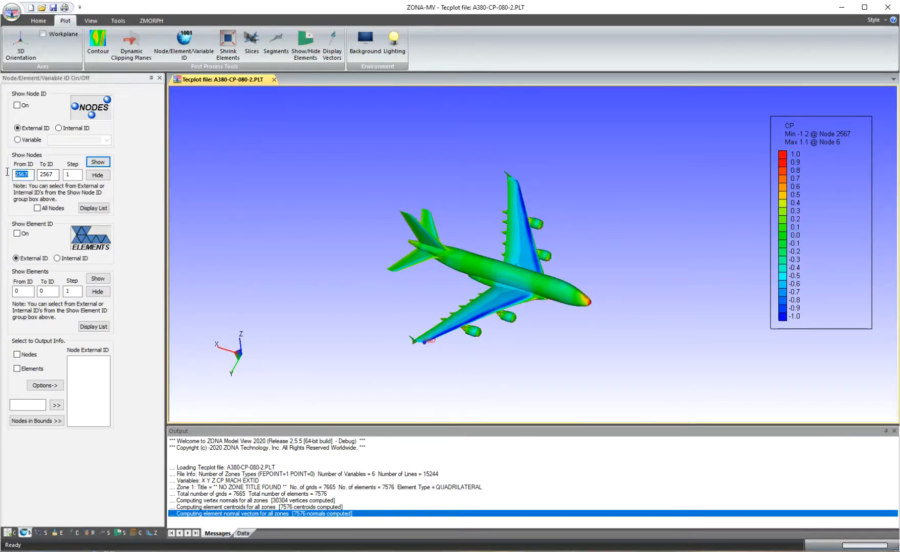
{"action": "type", "text": "6"}
{"action": "key", "text": "Tab"}
{"action": "type", "text": "6"}
{"action": "left_click", "coordinate": [98, 163]}
{"action": "scroll", "coordinate": [604, 310], "scroll_direction": "up", "scroll_amount": 8}
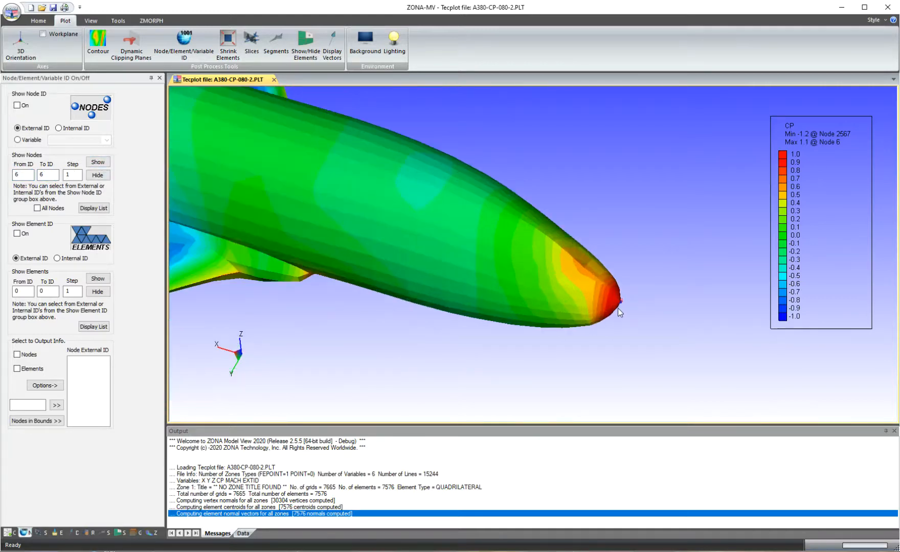
{"action": "left_click_drag", "start_coordinate": [618, 307], "coordinate": [636, 300]}
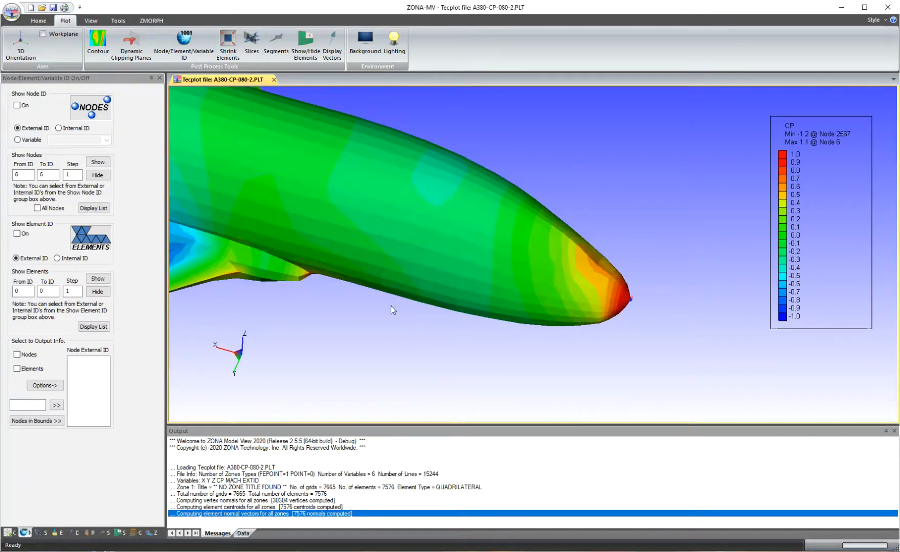
Hide node 6 on the aircraft's nose
{"action": "left_click", "coordinate": [94, 178]}
{"action": "scroll", "coordinate": [439, 261], "scroll_direction": "down", "scroll_amount": 5}
{"action": "right_click_drag", "start_coordinate": [504, 265], "coordinate": [627, 337]}
{"action": "scroll", "coordinate": [614, 274], "scroll_direction": "down", "scroll_amount": 1}
{"action": "left_click_drag", "start_coordinate": [627, 337], "coordinate": [618, 320]}
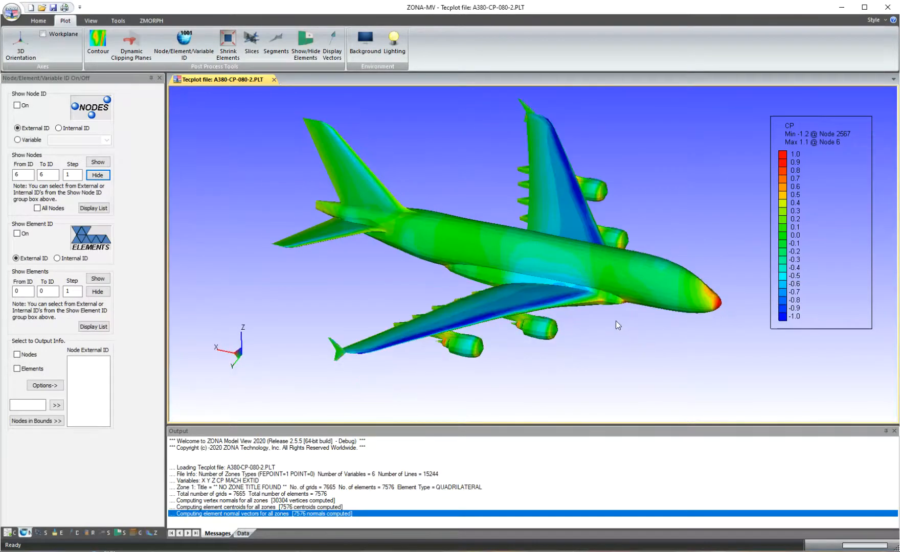